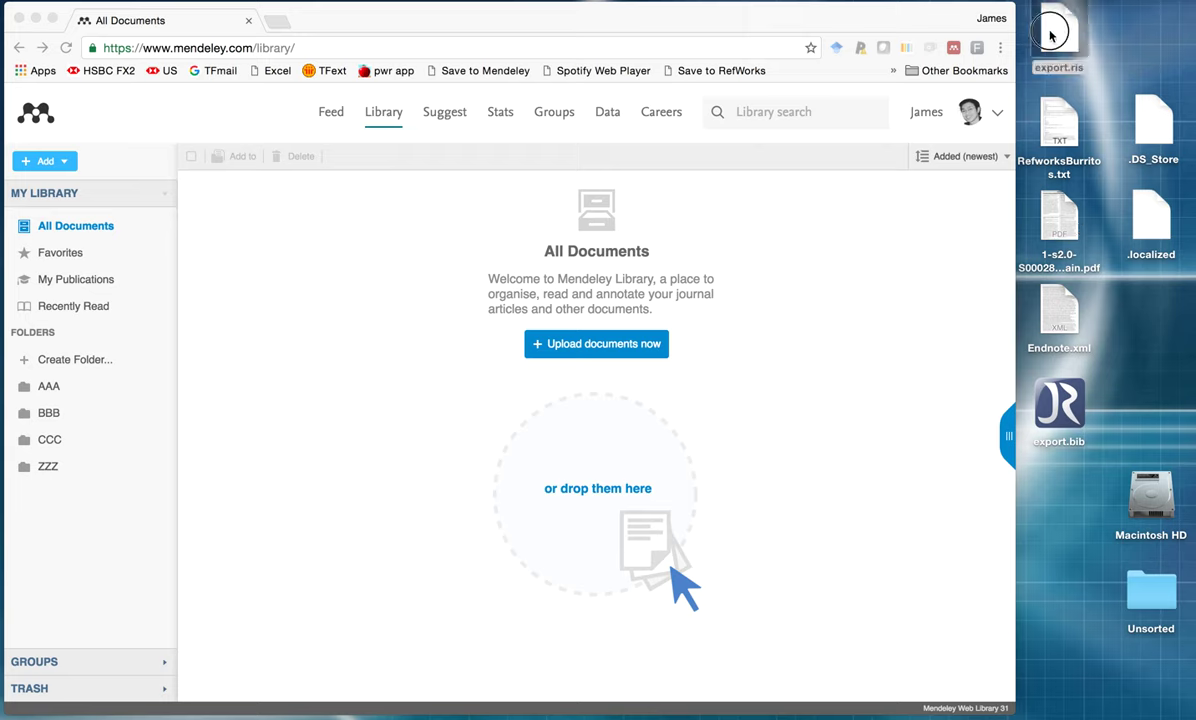
Import the four references from export.ris and open the Cat Poops article's details
left_click_drag(1062, 30, 477, 393)
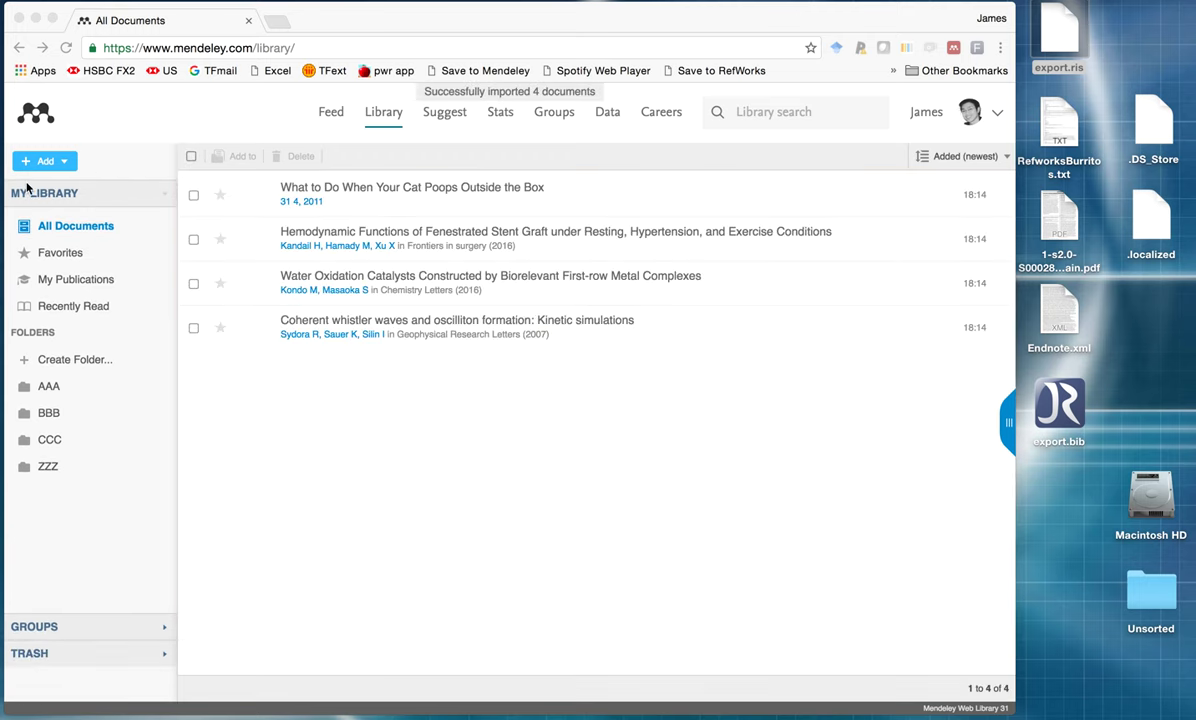
left_click(351, 201)
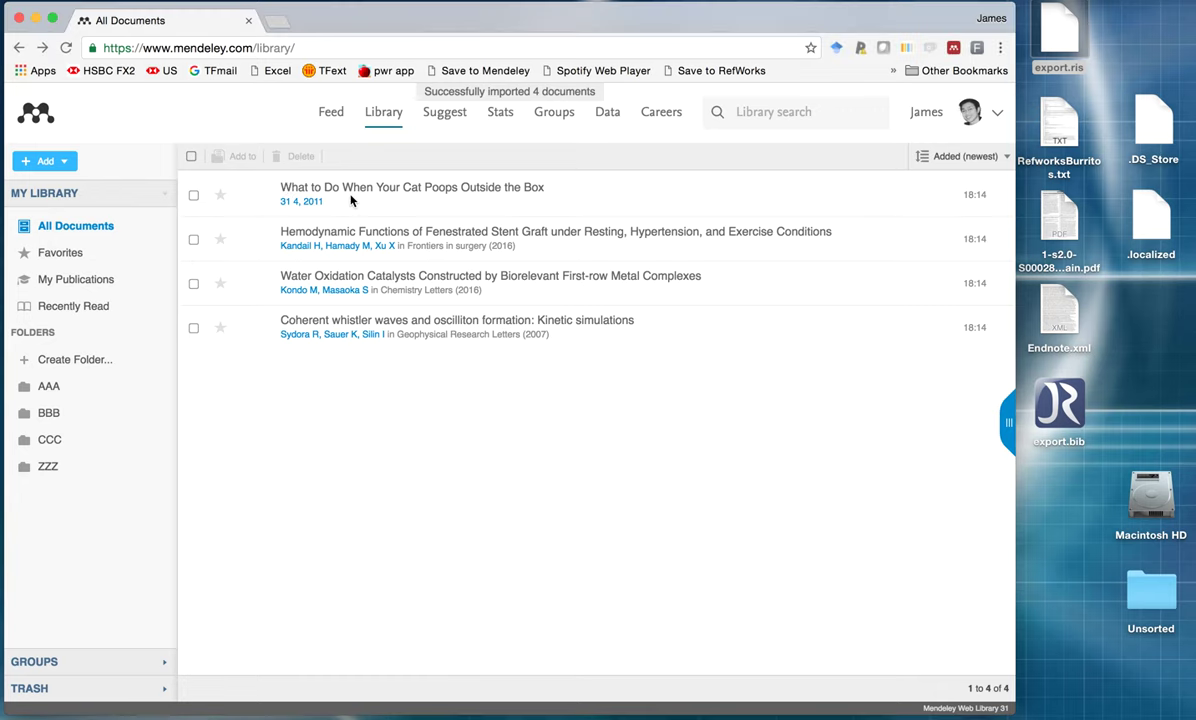
left_click(351, 201)
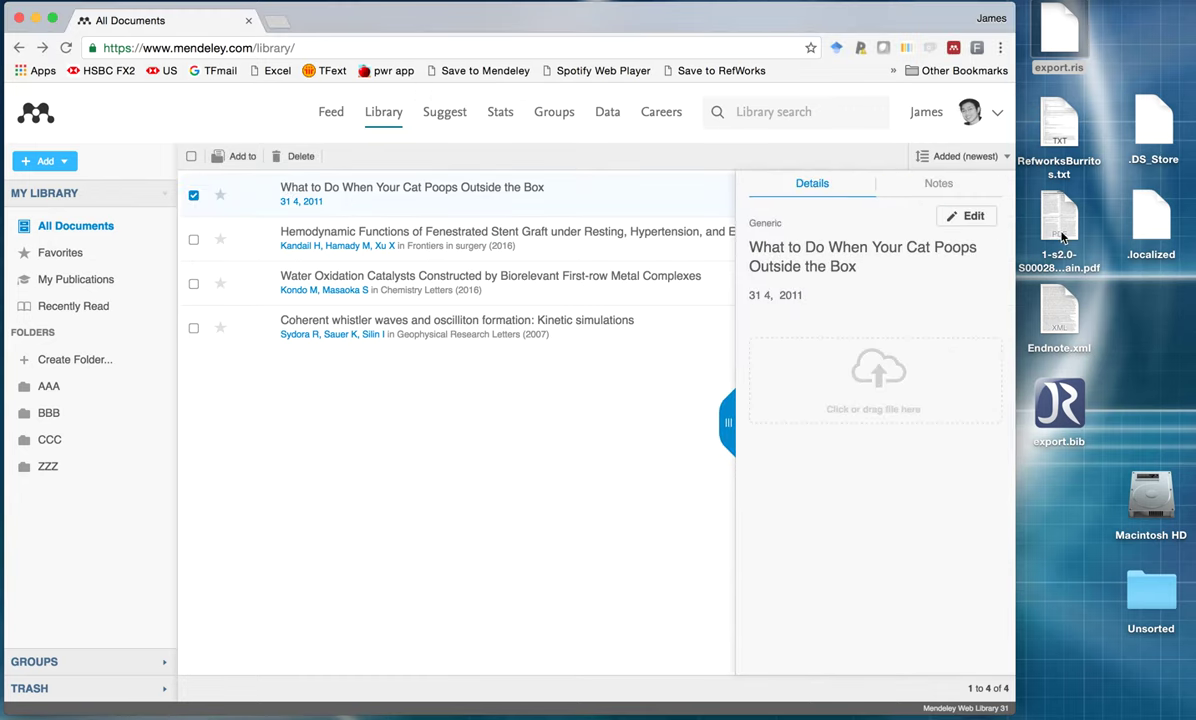
Attach the desktop PDF to the Cat Poops article, then drop RefworksBurritos.txt into the library
left_click_drag(1062, 232, 879, 378)
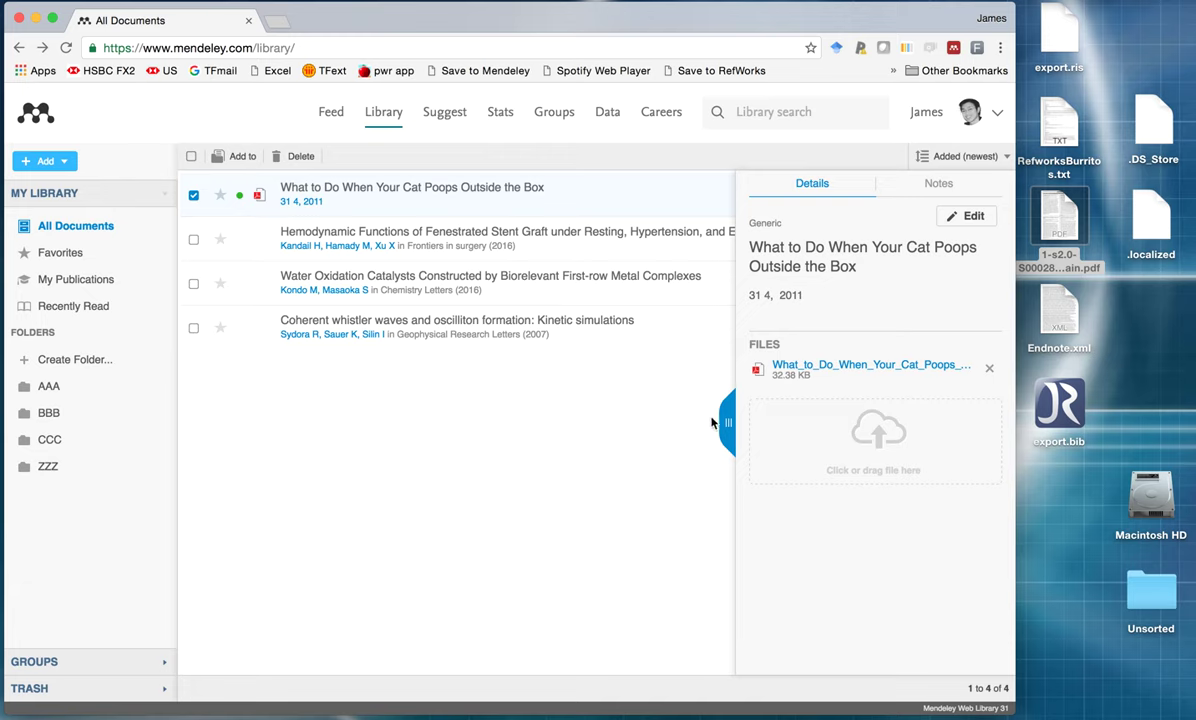
left_click(724, 422)
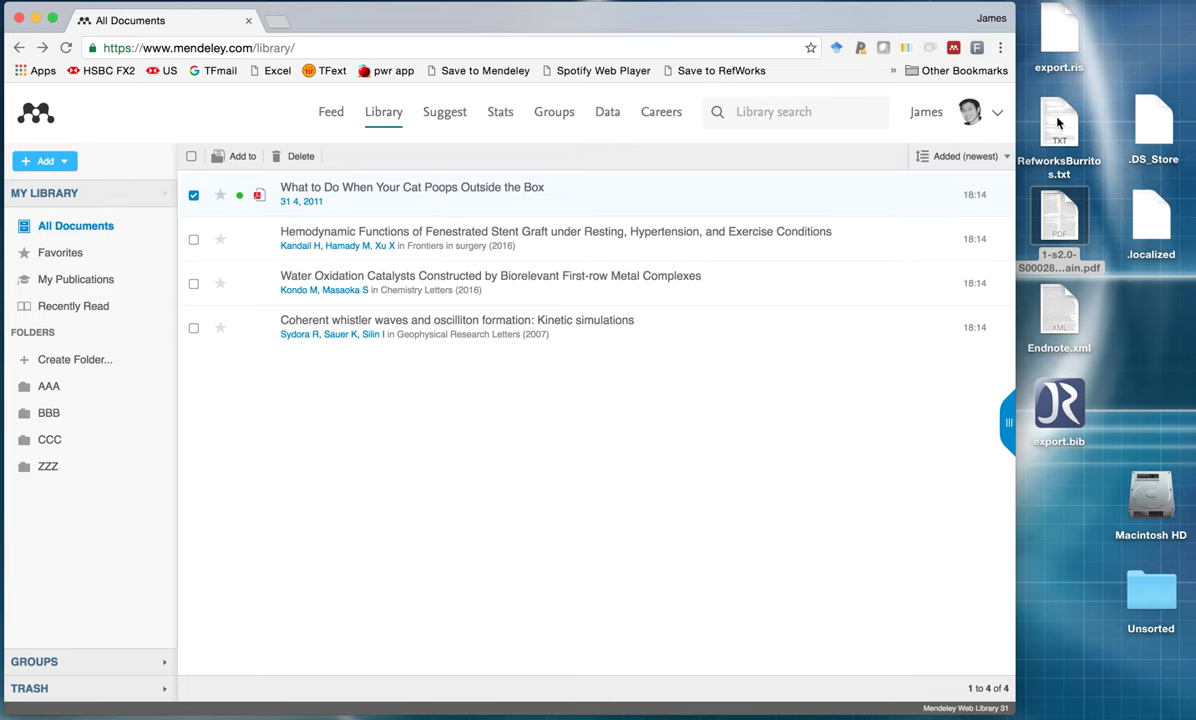
left_click_drag(1058, 122, 463, 437)
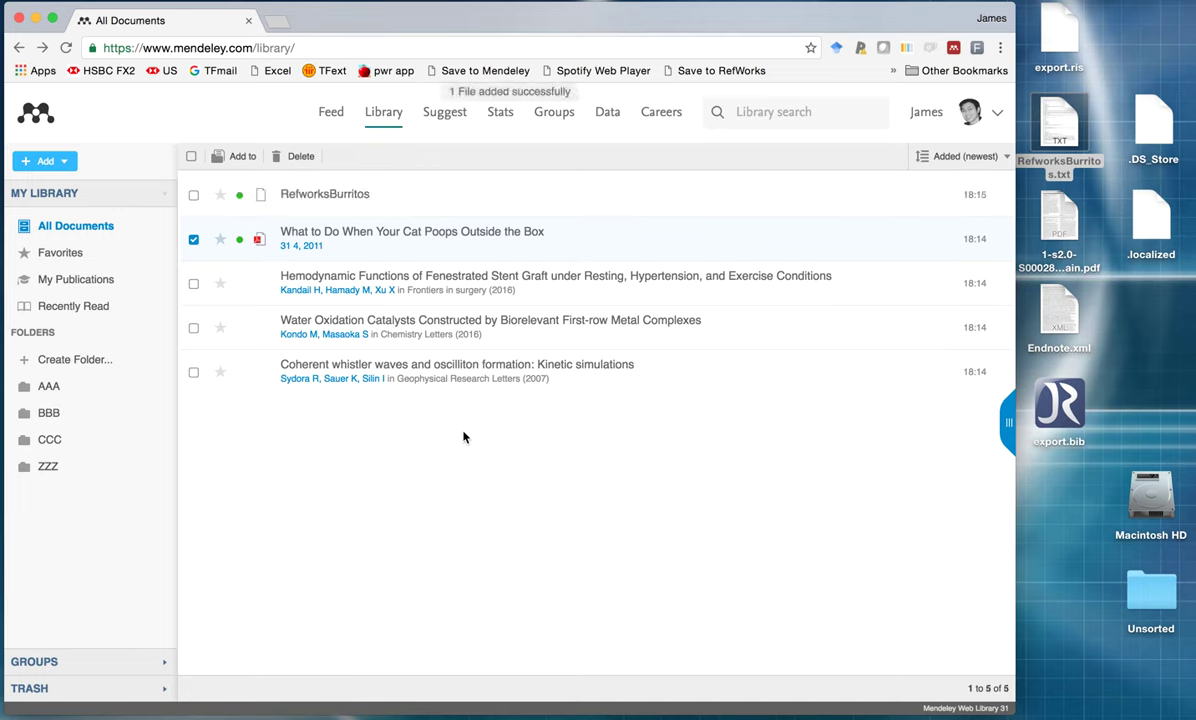
Trash the dropped RefworksBurritos entry and start an Import RIS (.ris) import
left_click(474, 201)
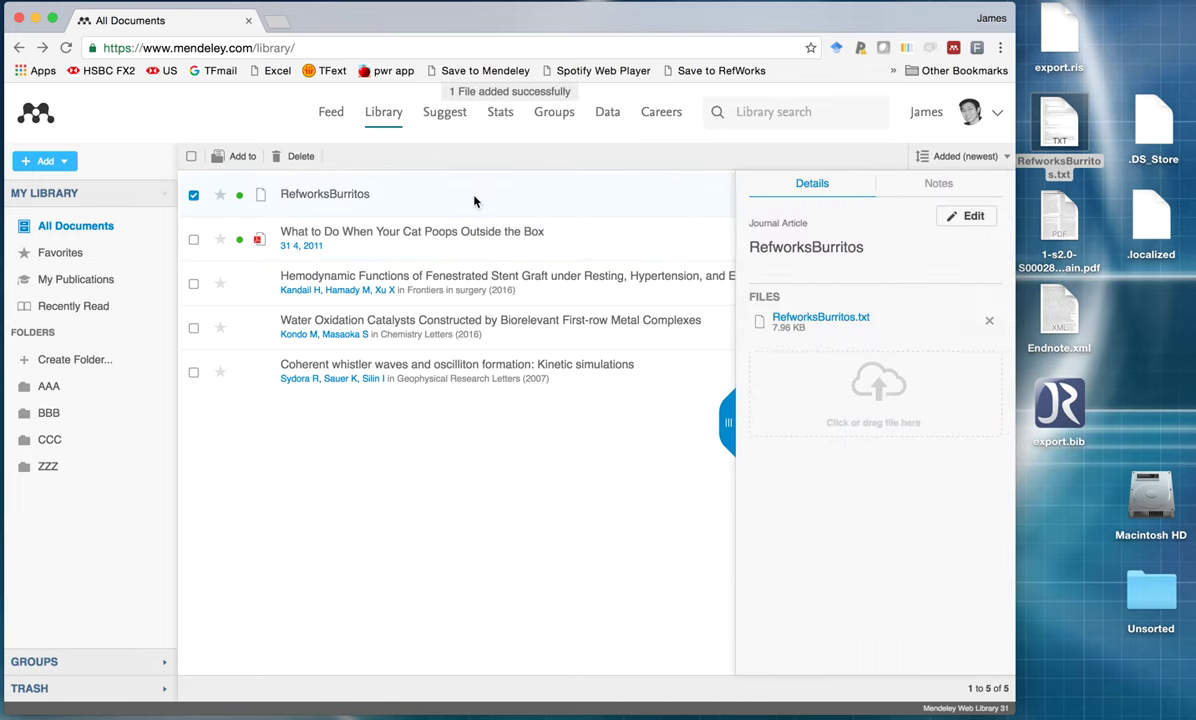
left_click(300, 156)
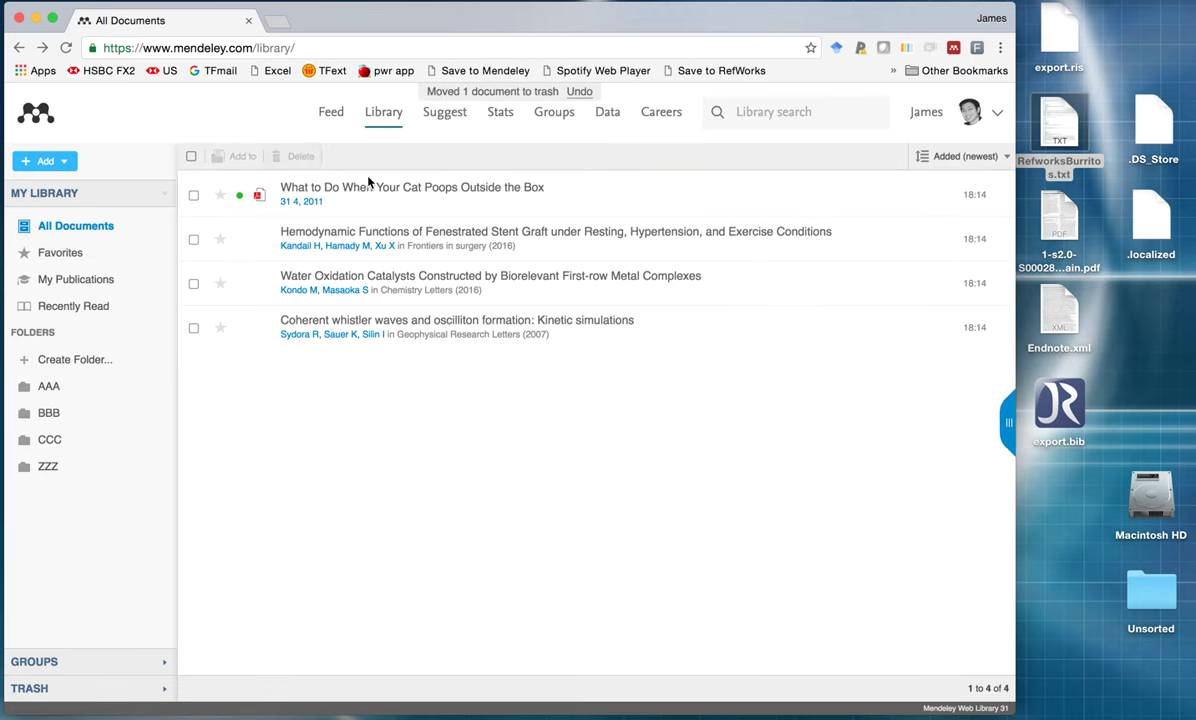
left_click(66, 161)
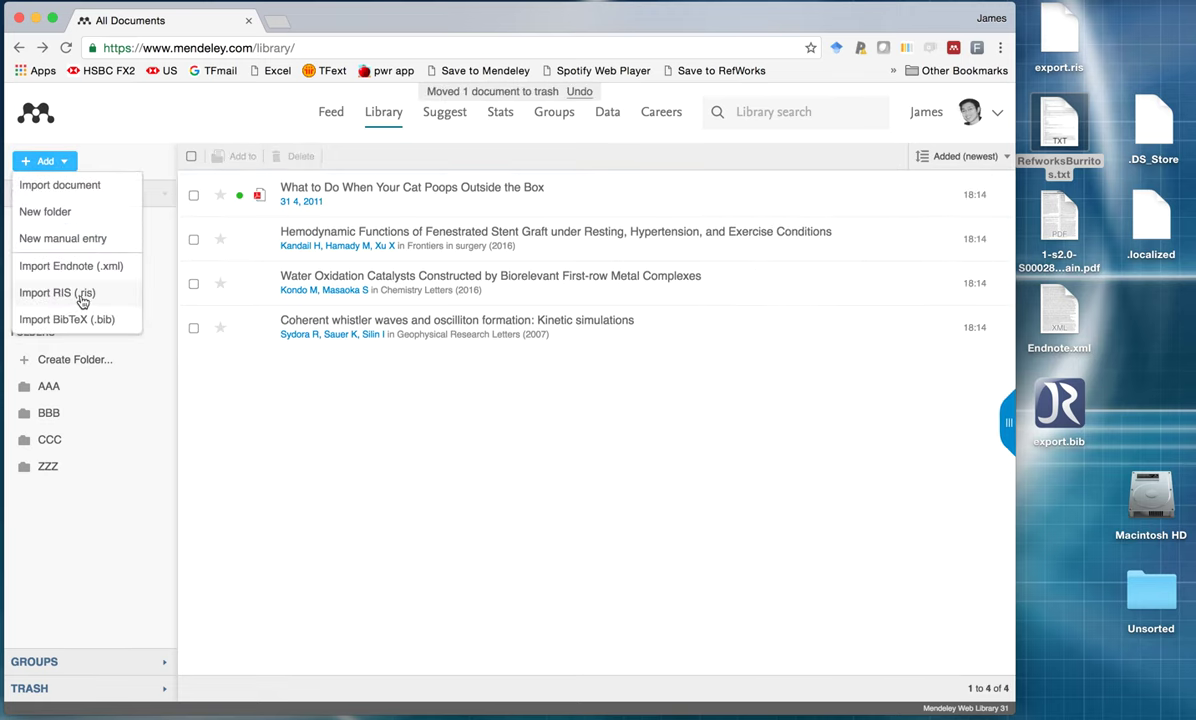
left_click(84, 299)
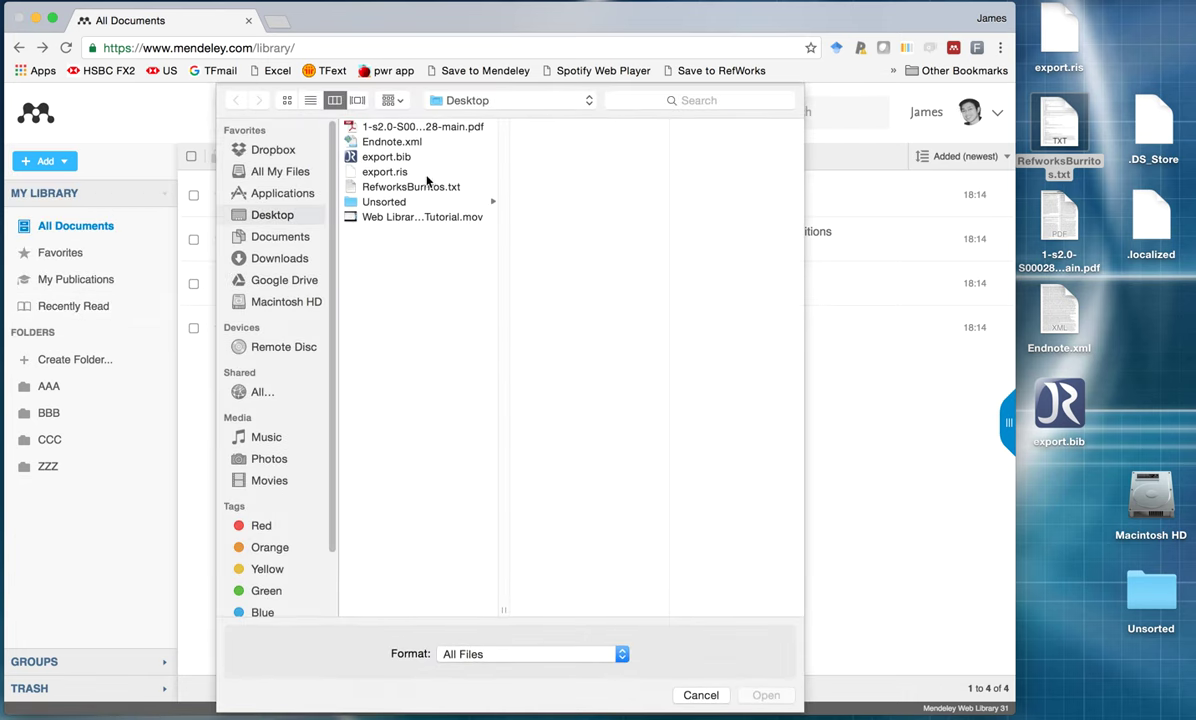
Import the 6 references from RefworksBurritos.txt, then move all 10 documents to trash
left_click(427, 182)
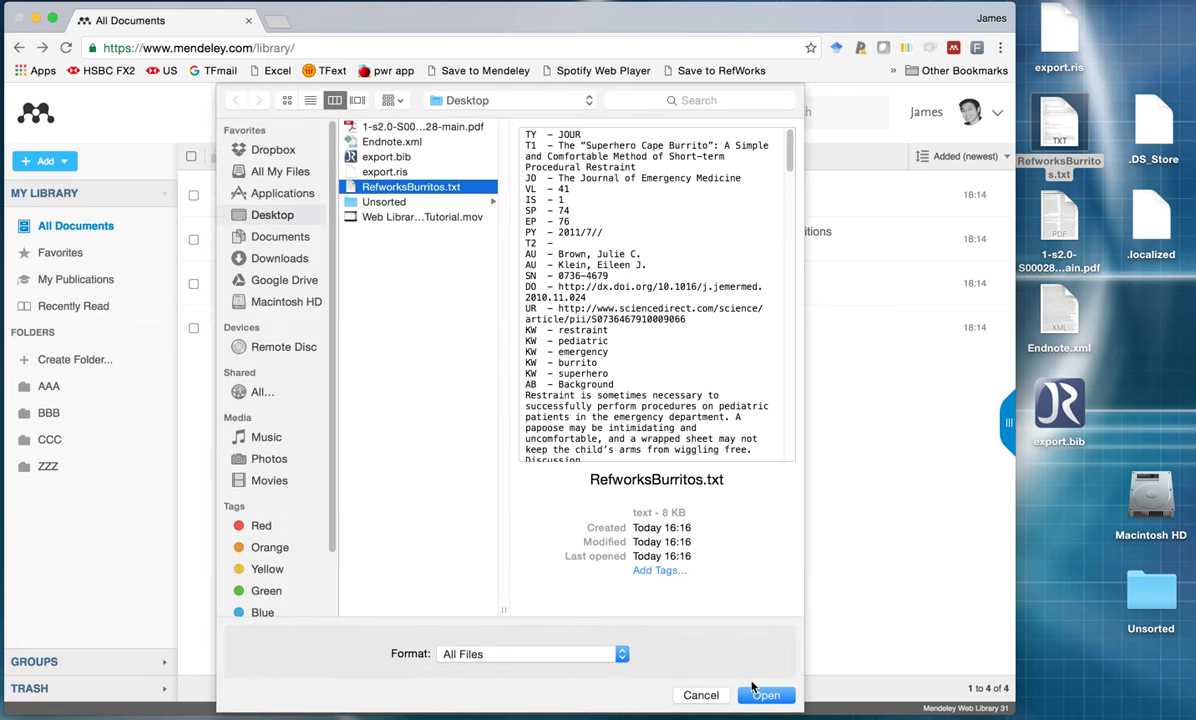
left_click(760, 697)
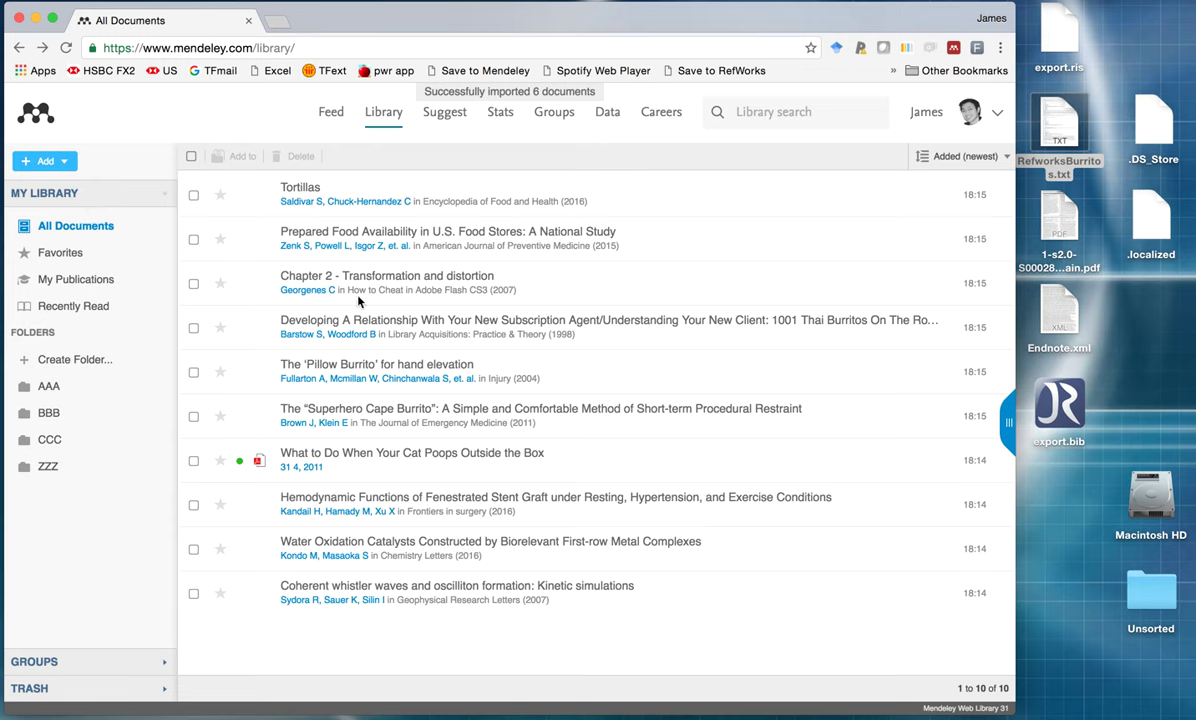
left_click(191, 156)
left_click(300, 157)
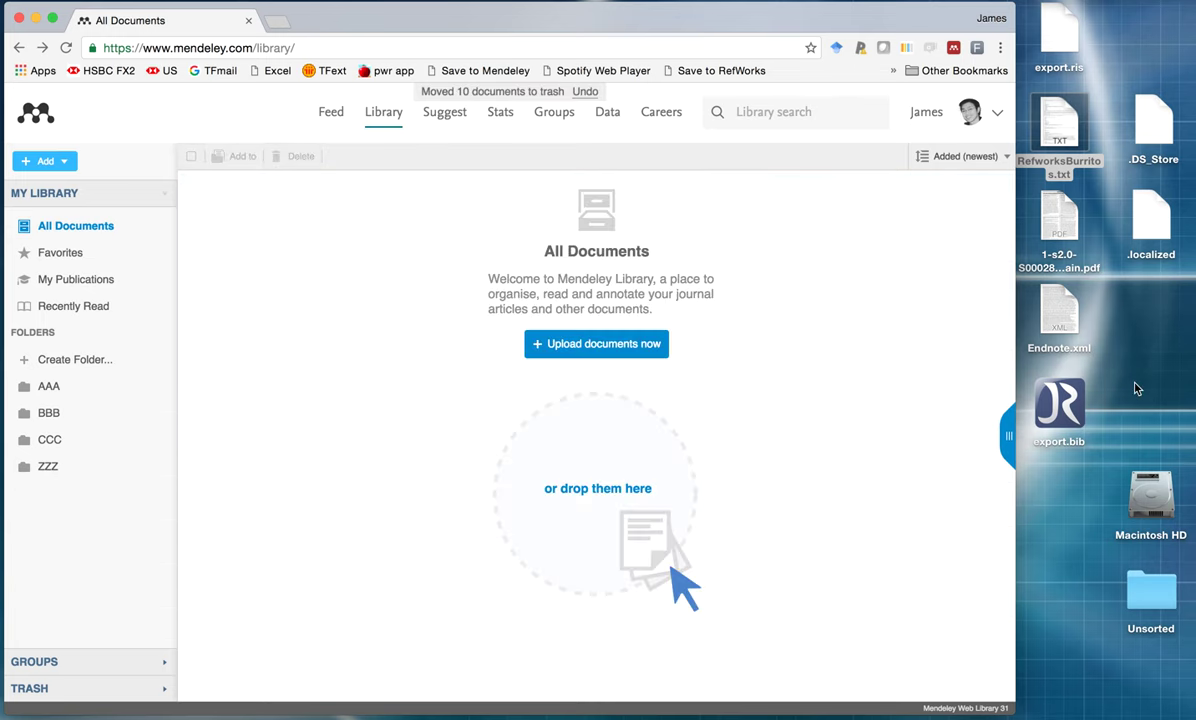
Drop Endnote.xml onto the empty library, then cancel that import
left_click_drag(1064, 316, 439, 293)
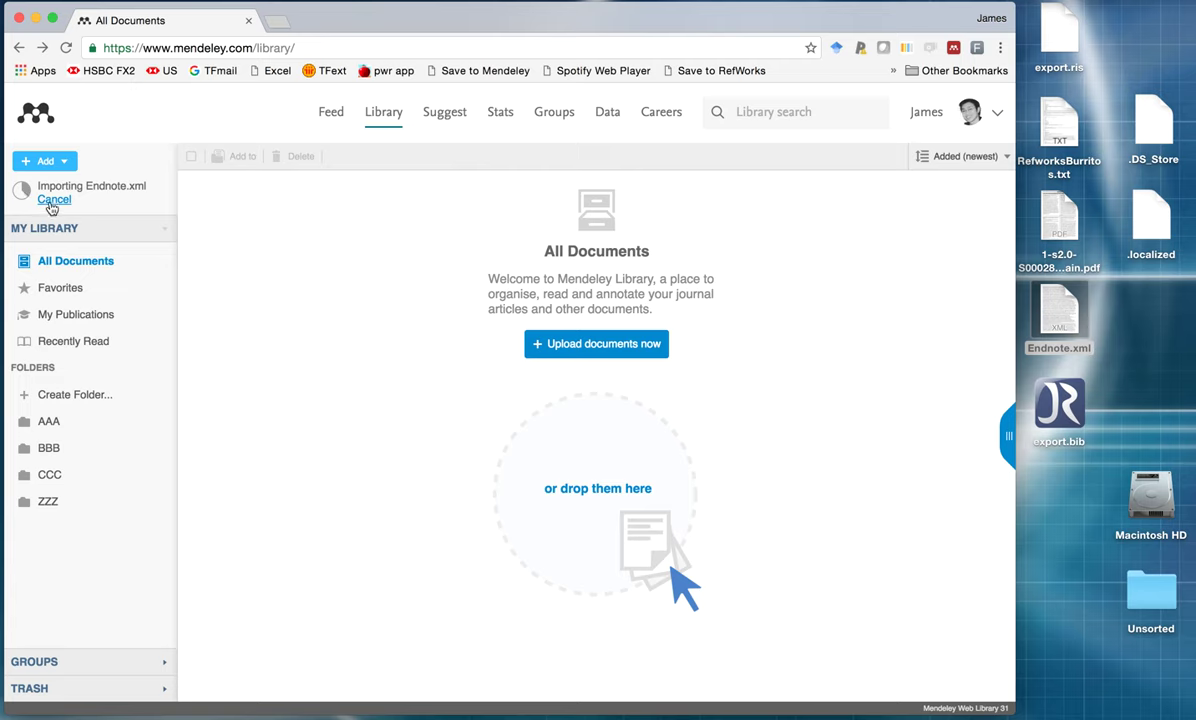
left_click(50, 204)
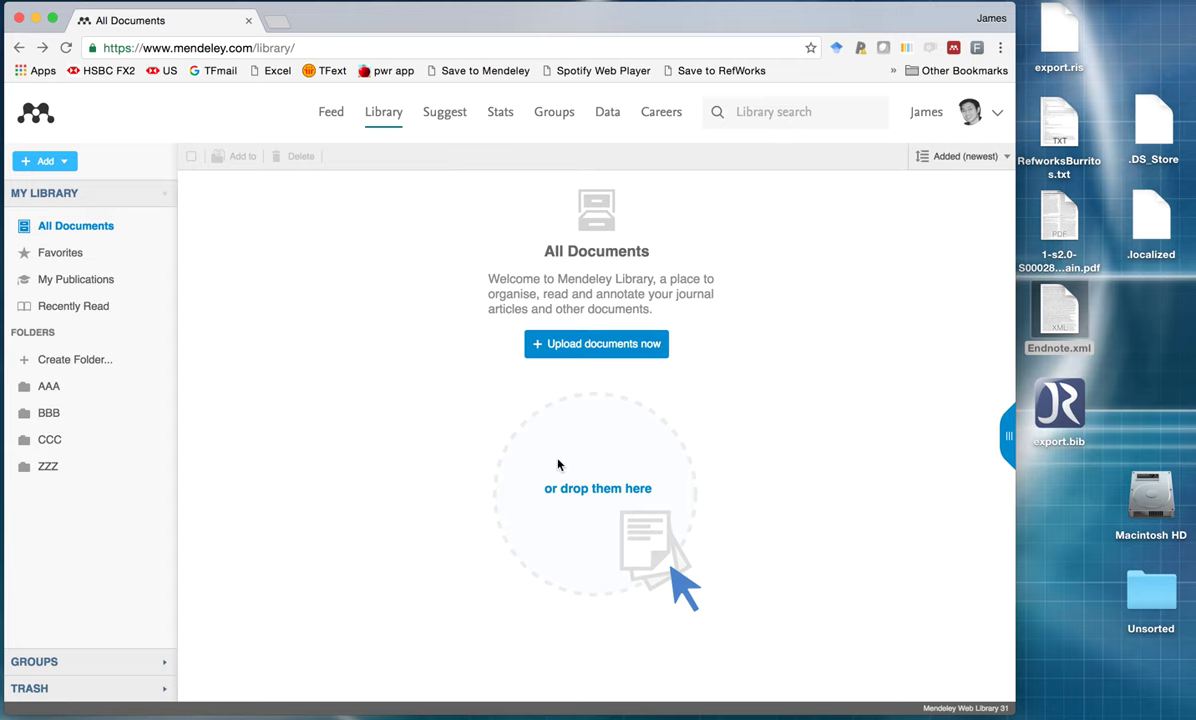
Reload the library page to refresh the full document list
left_click(110, 224)
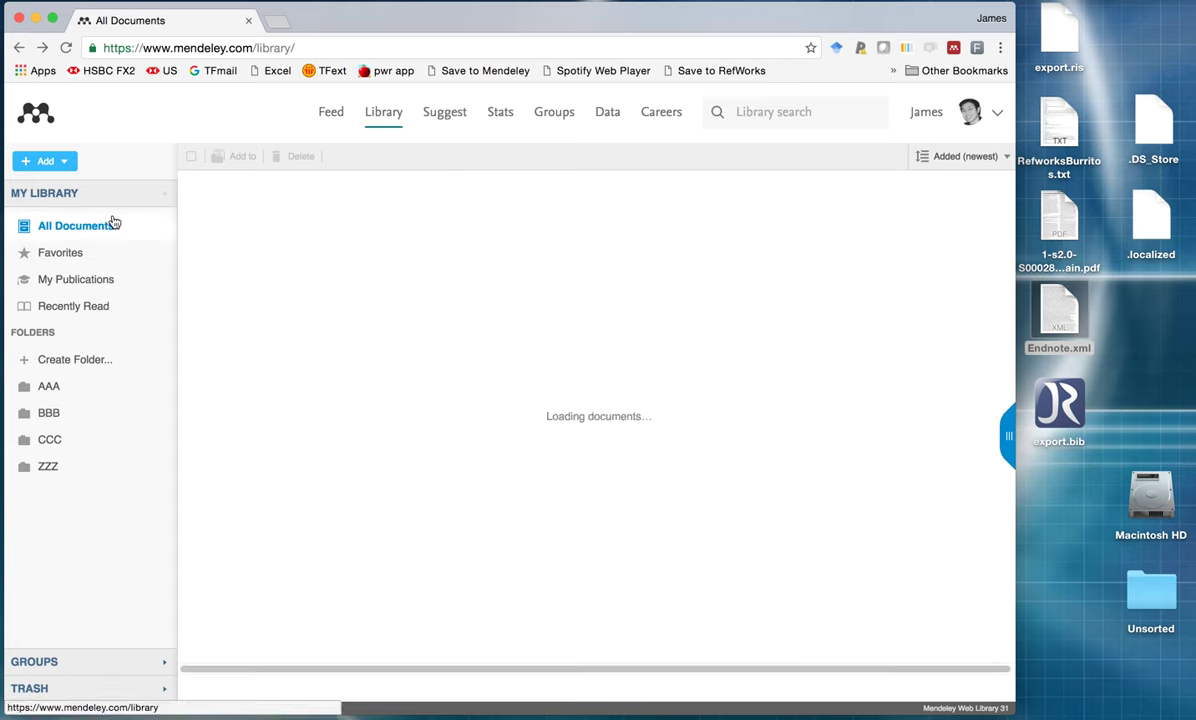
scroll(521, 262, "down", 4)
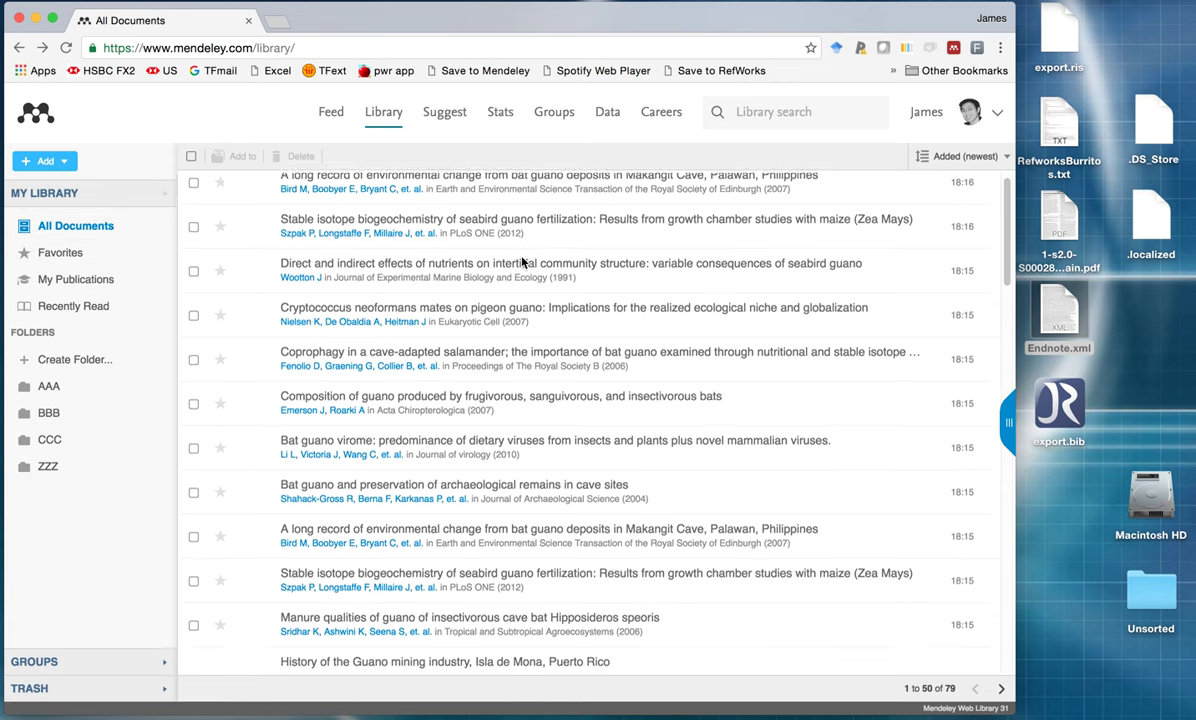
scroll(521, 262, "down", 10)
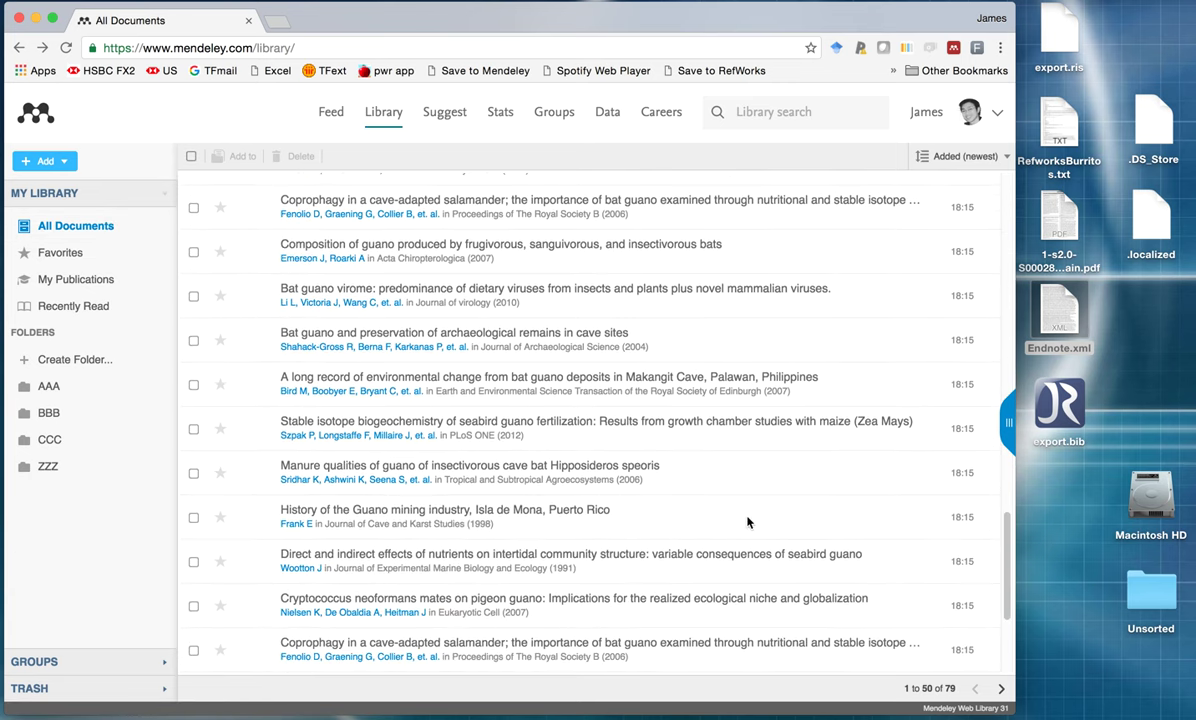
left_click(68, 48)
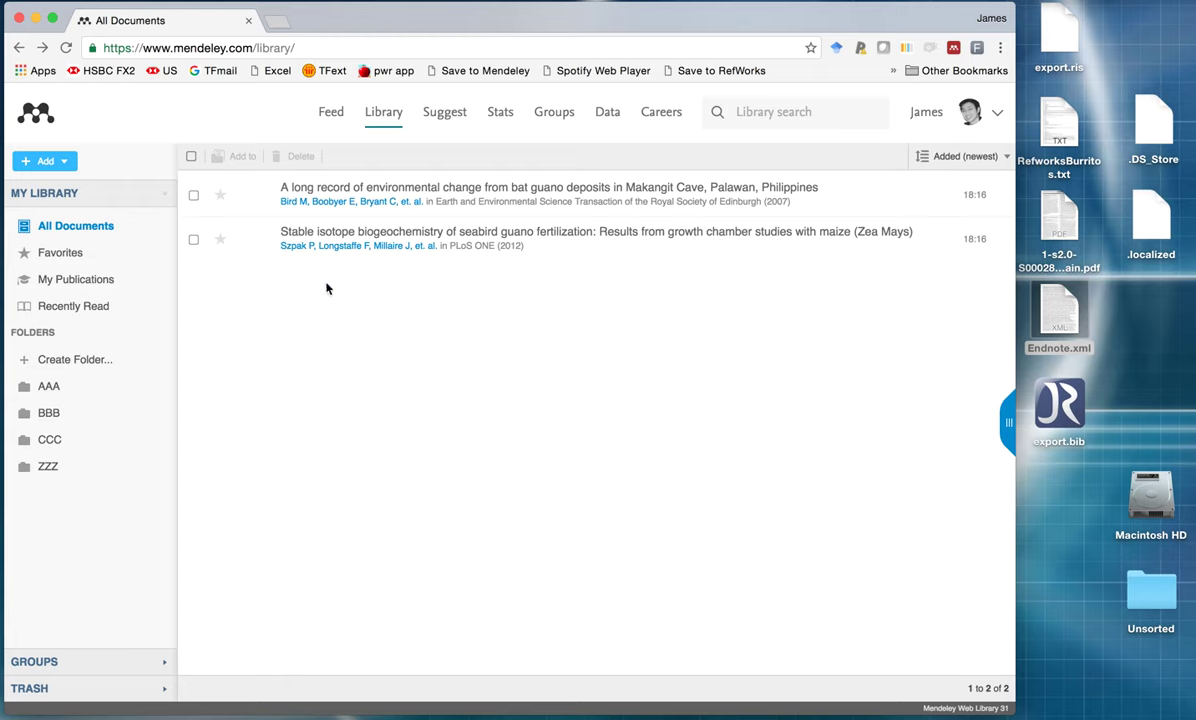
Trash the bat guano cave paper and the seabird guano isotope paper
left_click(194, 196)
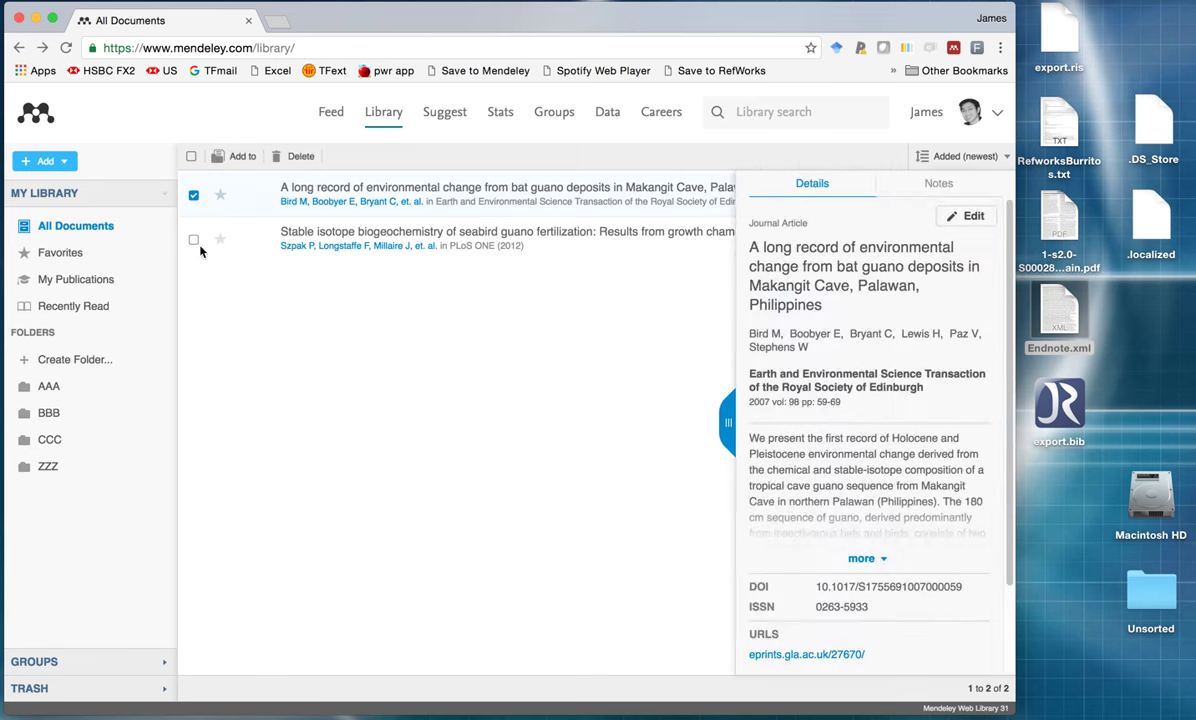
left_click(194, 240)
left_click(280, 158)
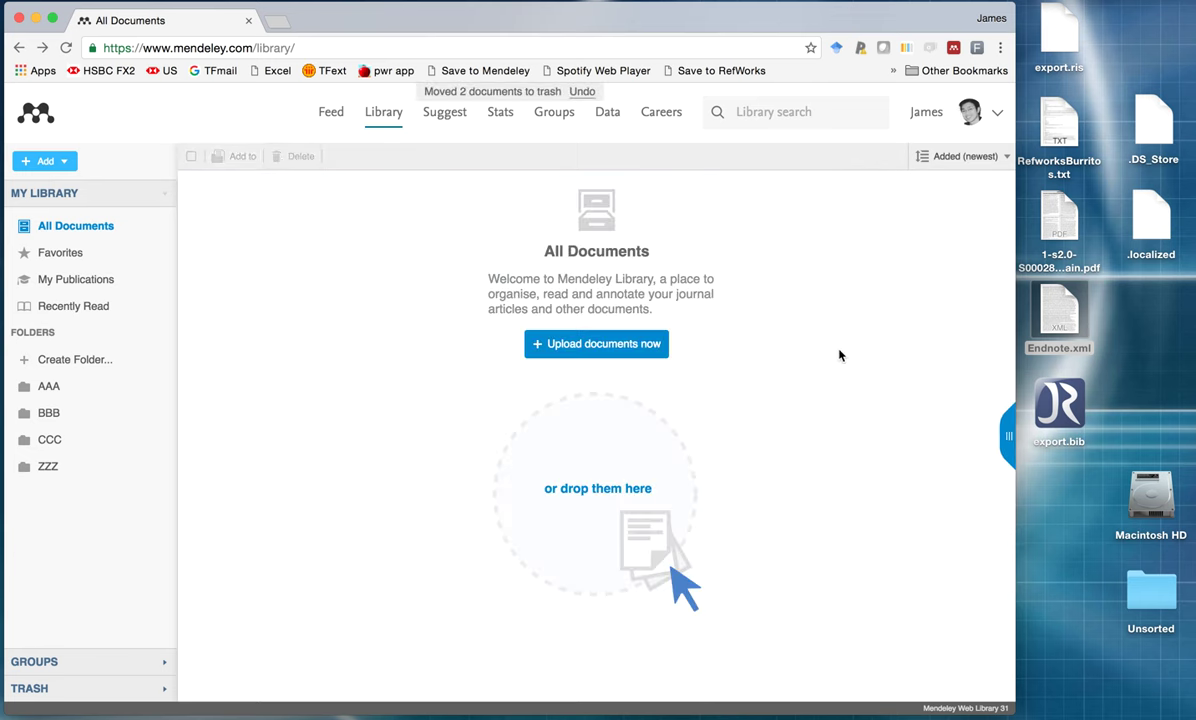
left_click(1060, 315)
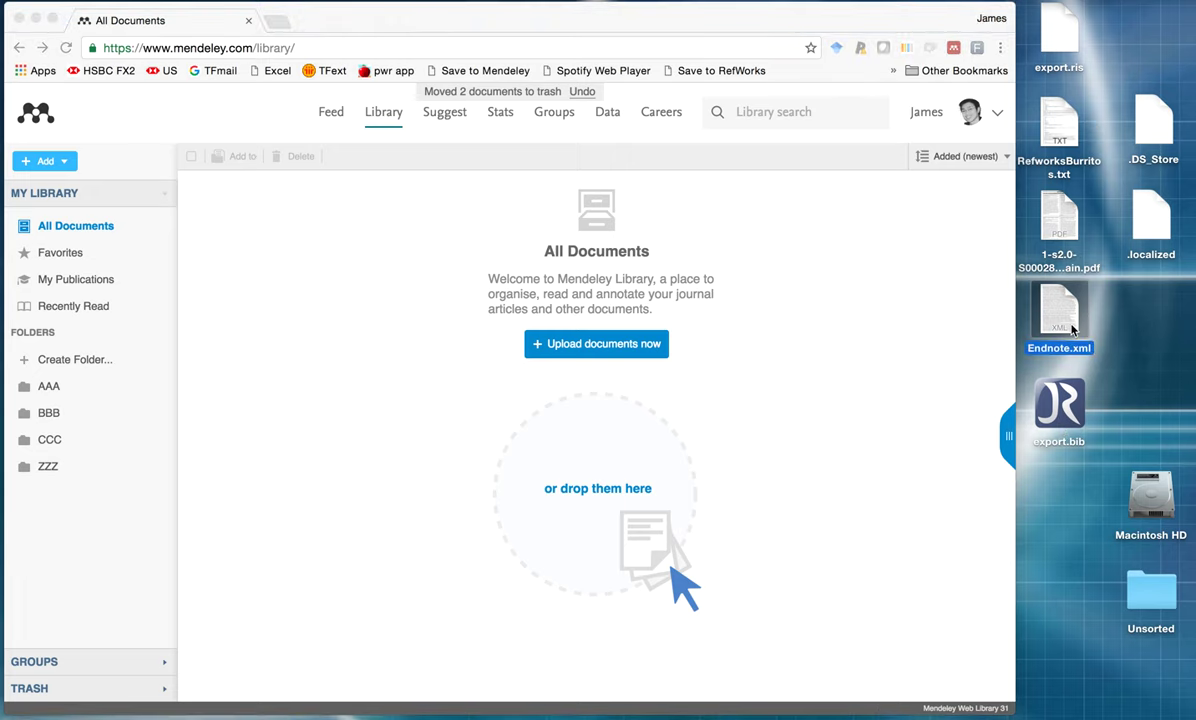
Import the four references from export.bib, then select all four and trash them
left_click_drag(1062, 402, 437, 363)
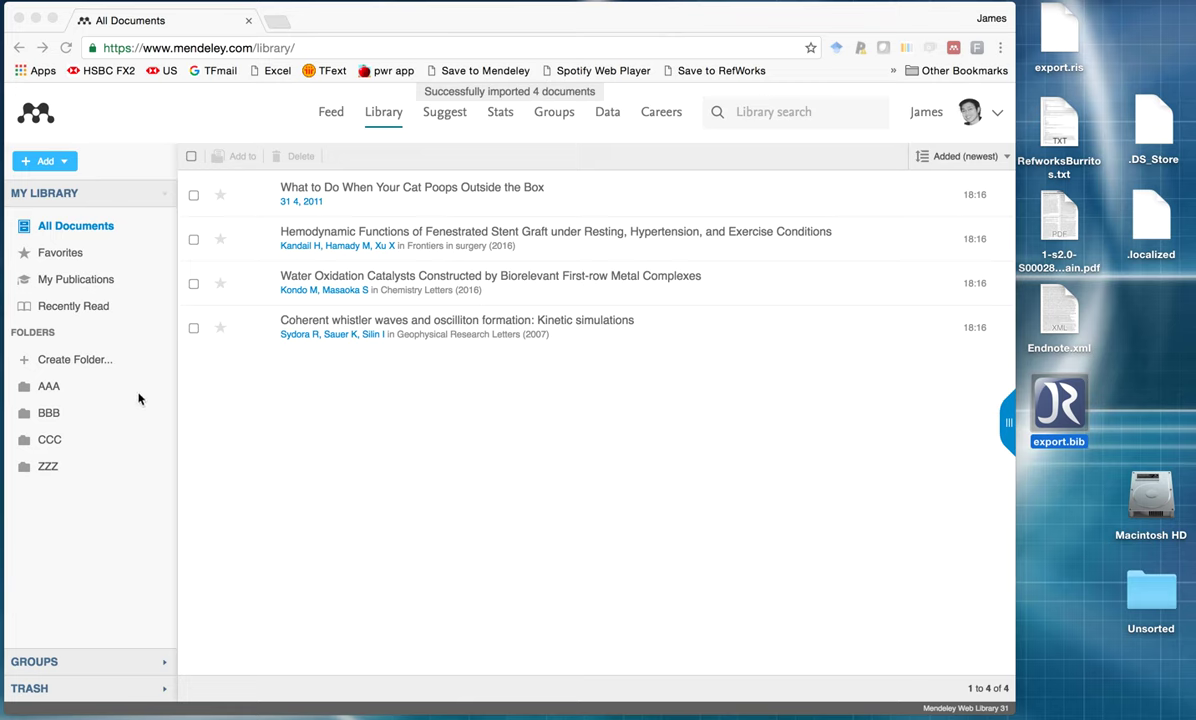
left_click(58, 355)
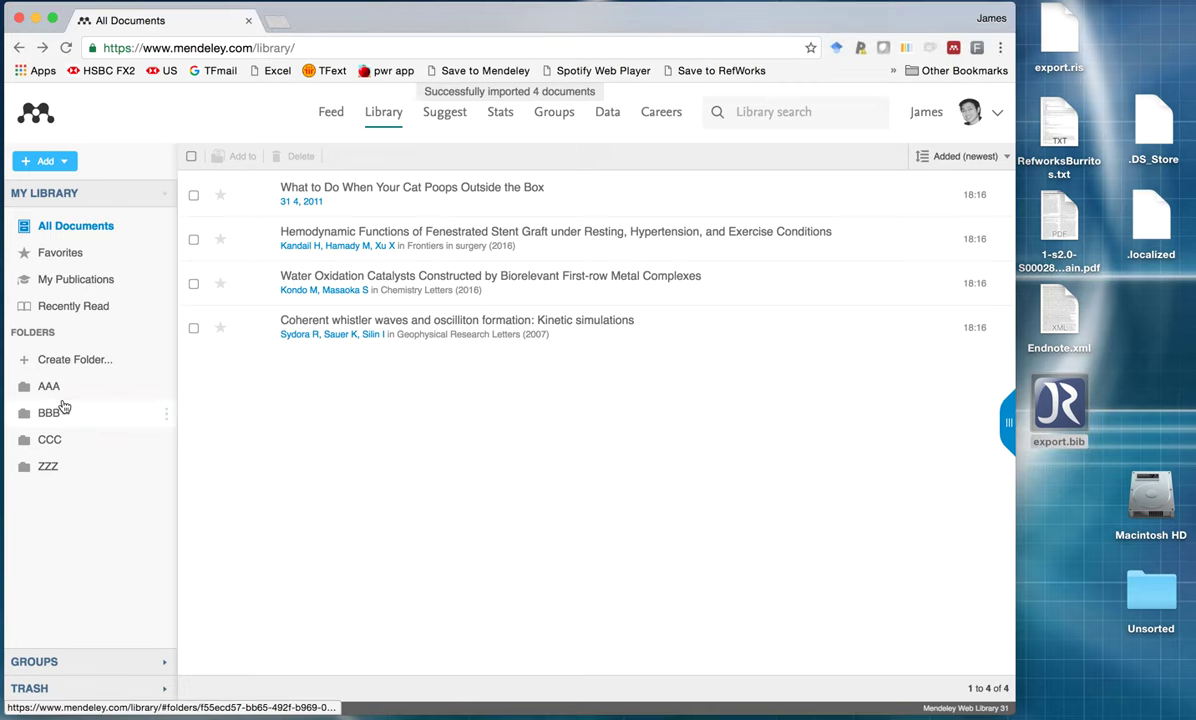
left_click(191, 157)
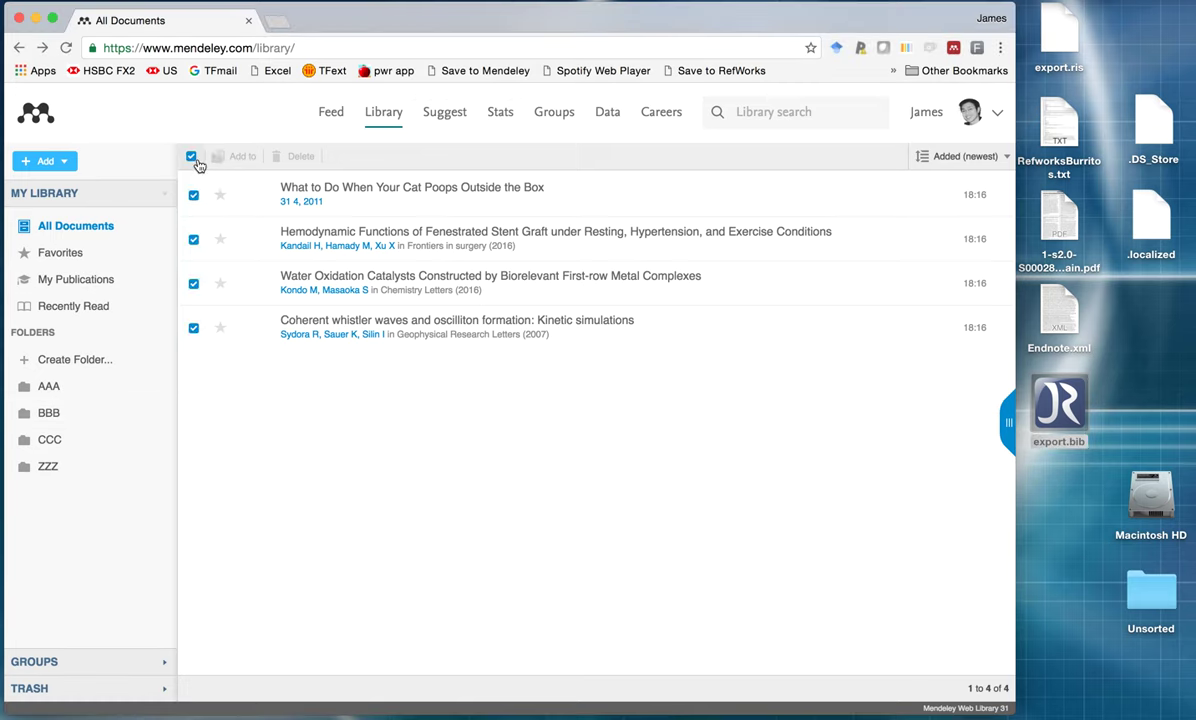
left_click(288, 158)
Re-import the four export.bib references and return to All Documents
left_click(45, 411)
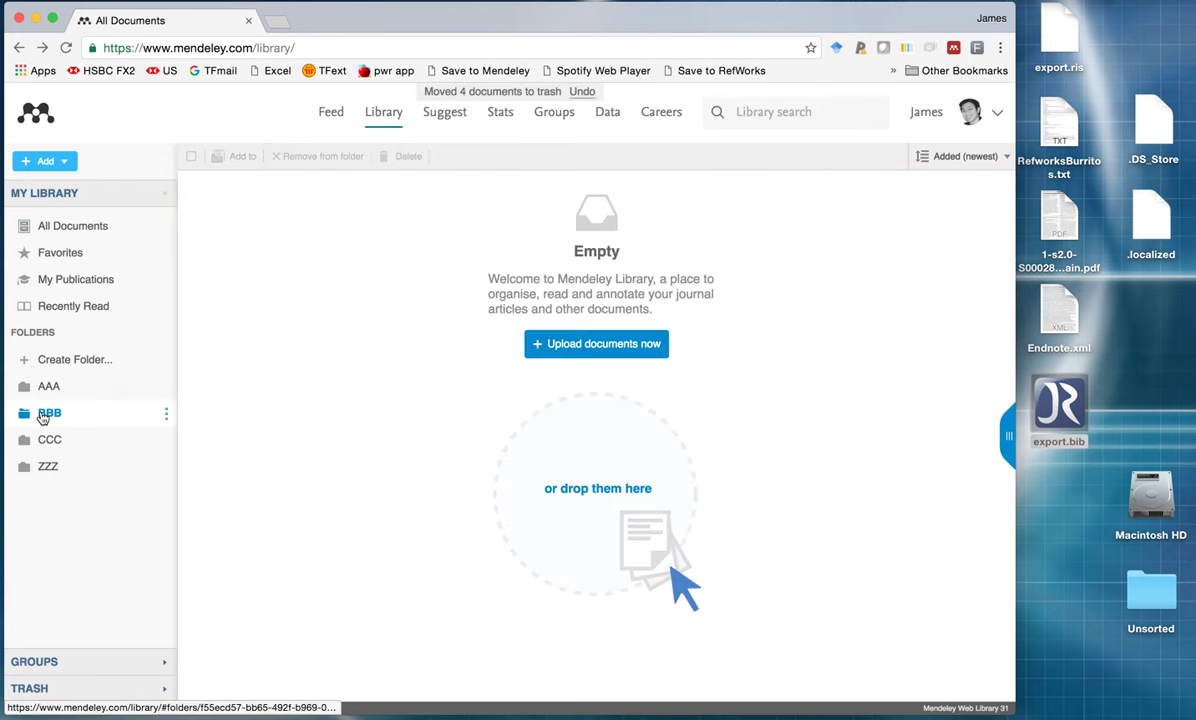
left_click_drag(1057, 405, 550, 356)
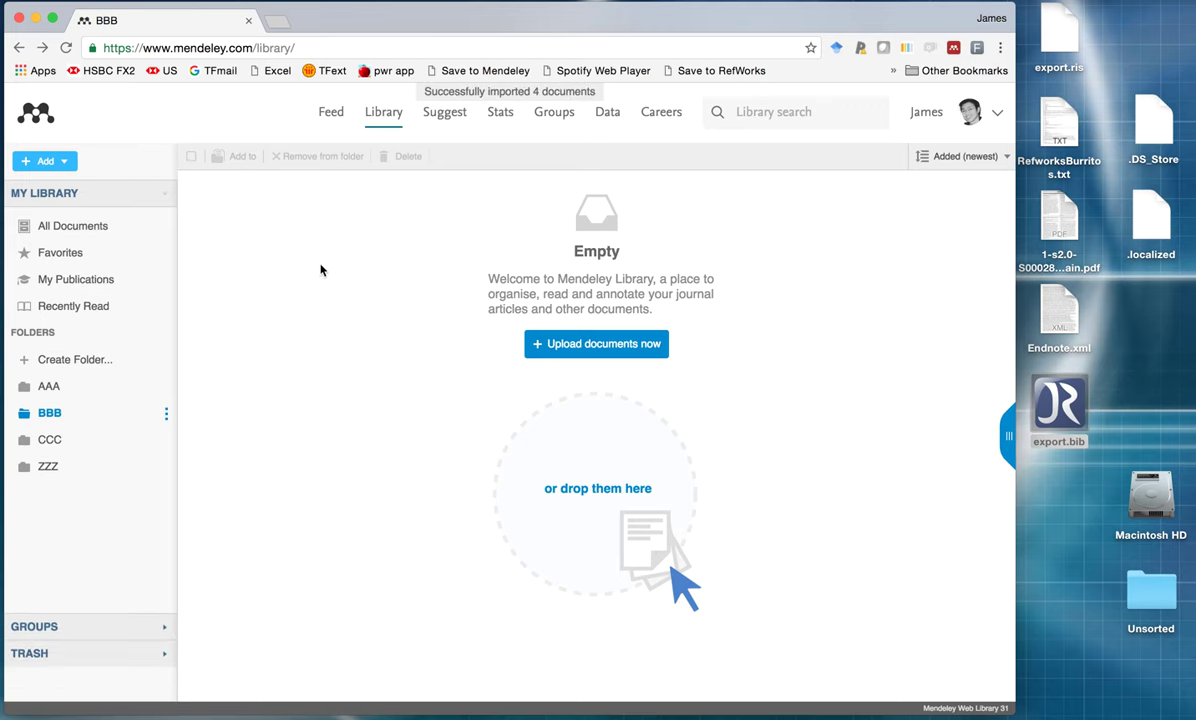
left_click(90, 227)
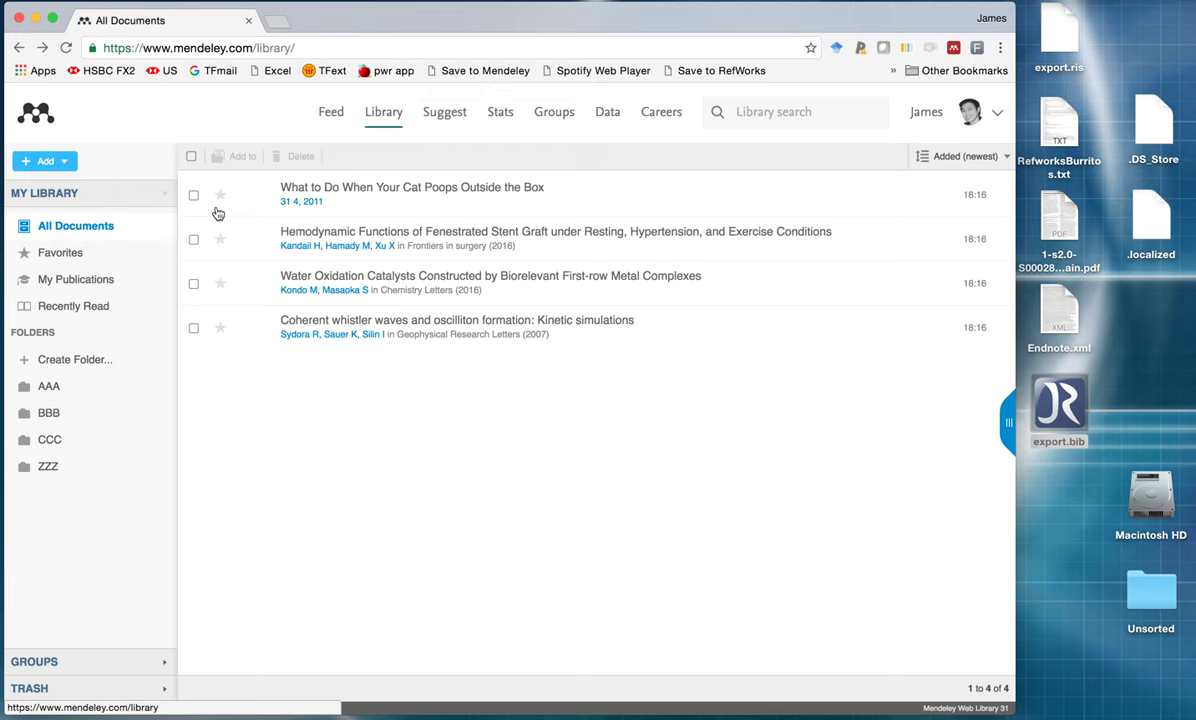
File all four references in folder BBB and check its contents
left_click(193, 157)
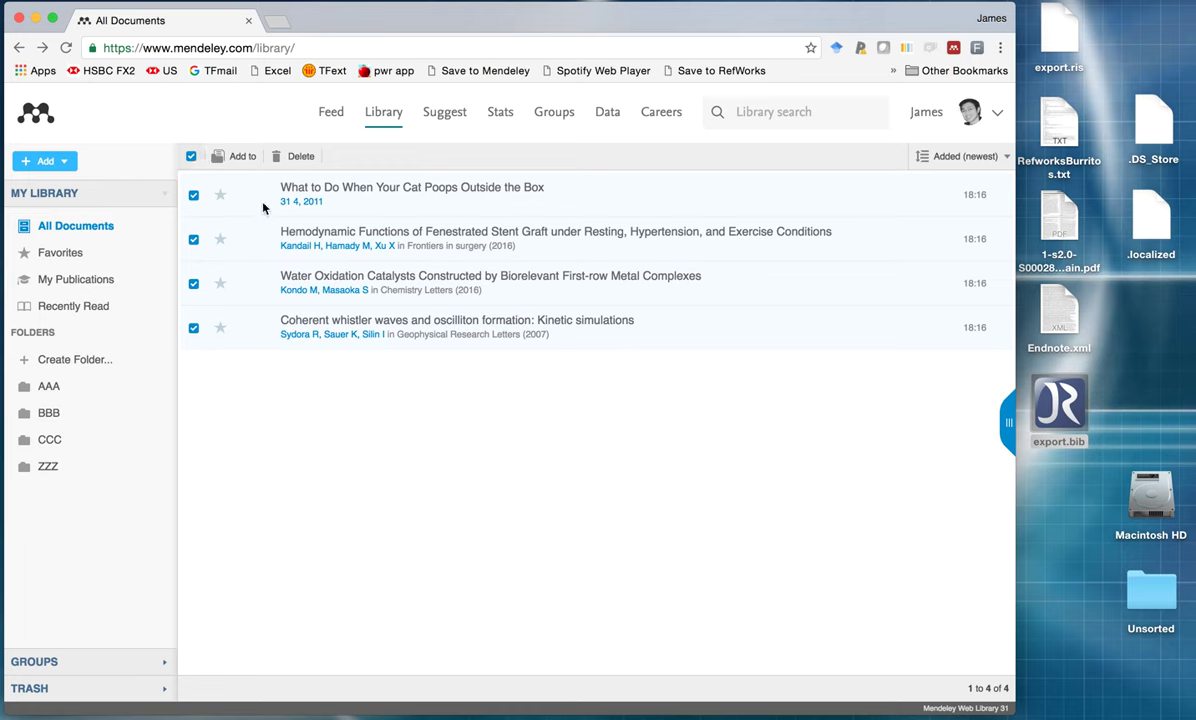
left_click_drag(247, 193, 60, 412)
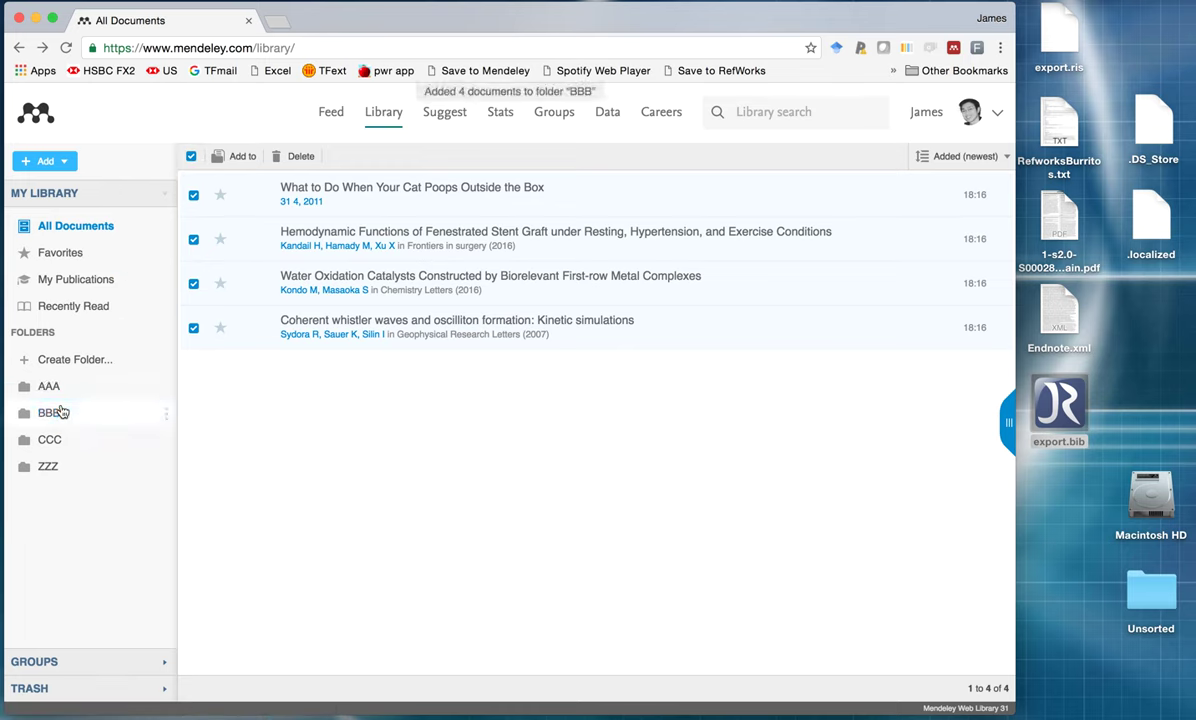
left_click(55, 412)
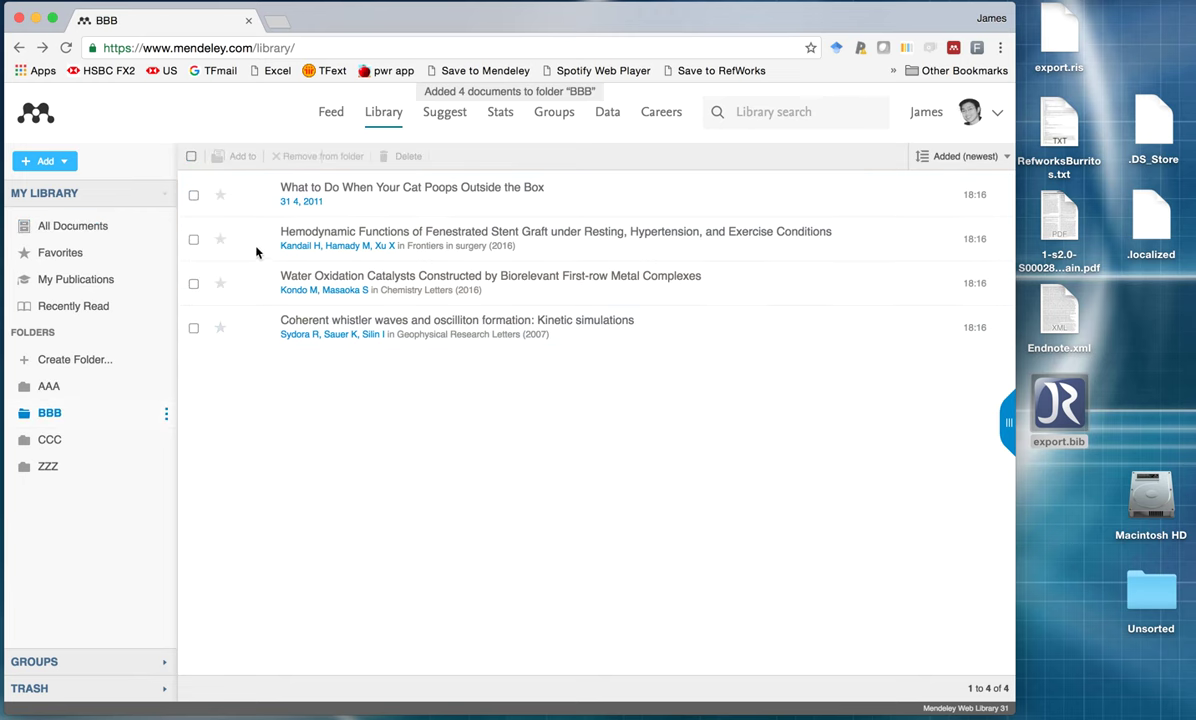
Review folders AAA, BBB and All Documents, finishing in the empty CCC folder
left_click(42, 385)
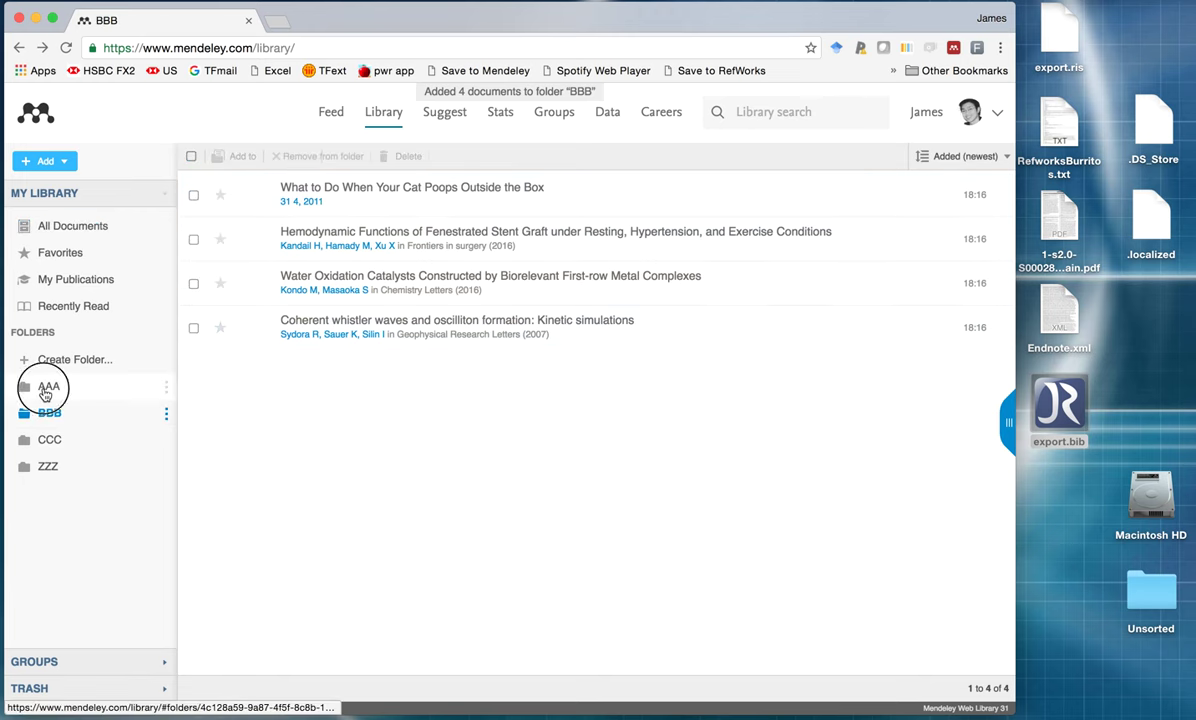
left_click(53, 410)
left_click(72, 228)
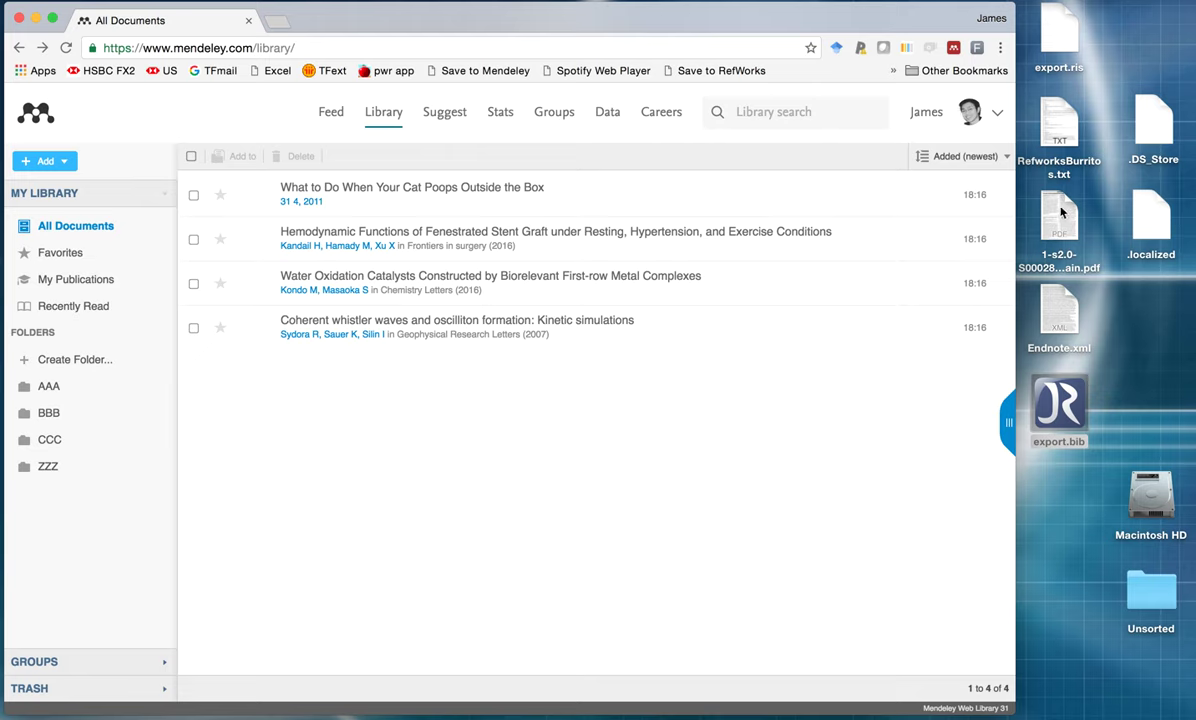
left_click(62, 444)
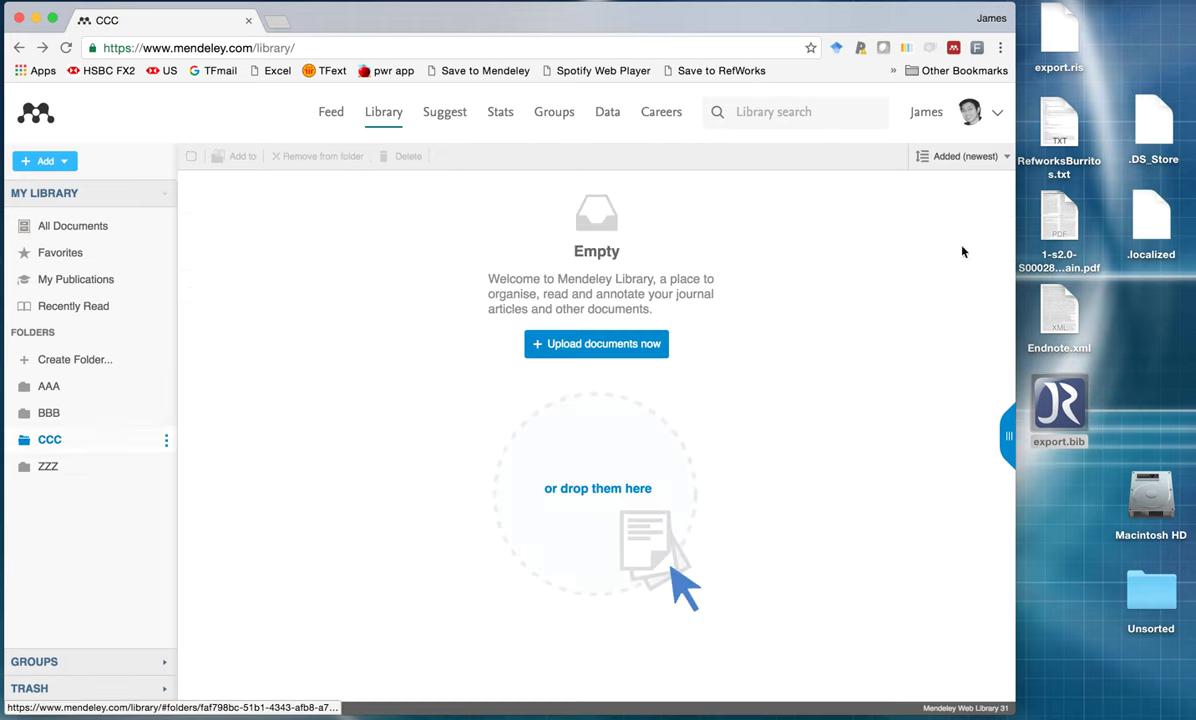
Drop the desktop PDF into folder CCC, creating the soy-fortified peanut butter graham crackers article
left_click_drag(1095, 223, 434, 318)
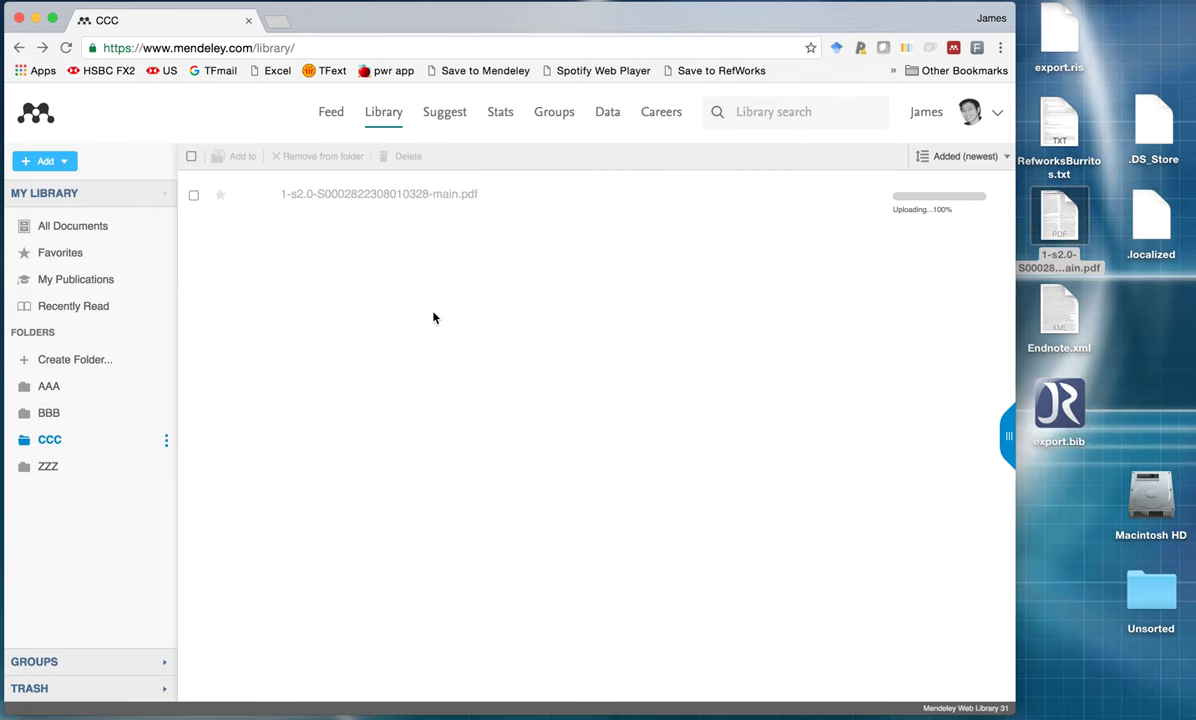
left_click(381, 188)
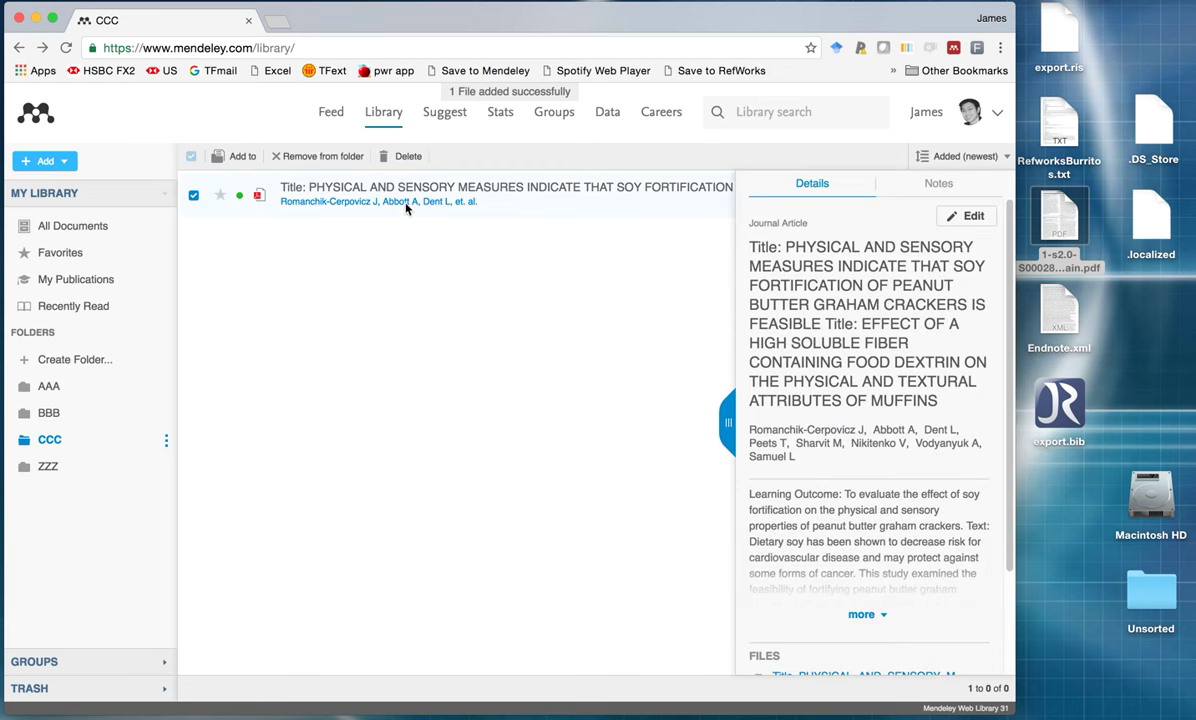
left_click(55, 413)
left_click(55, 439)
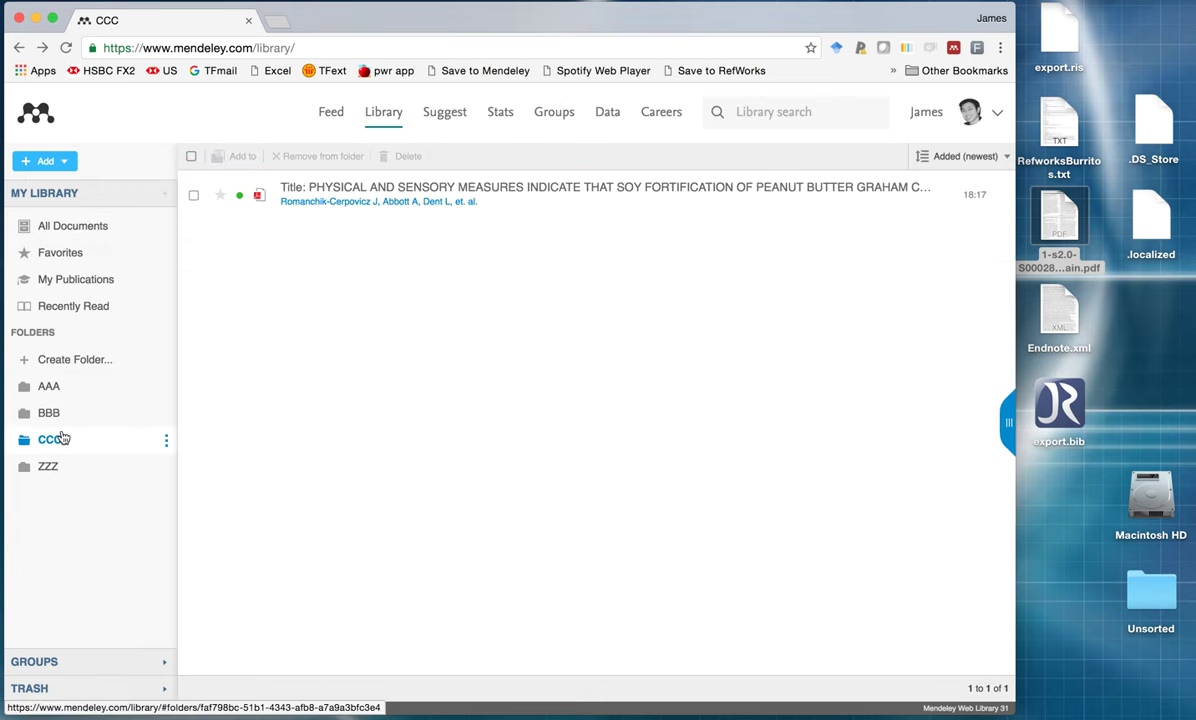